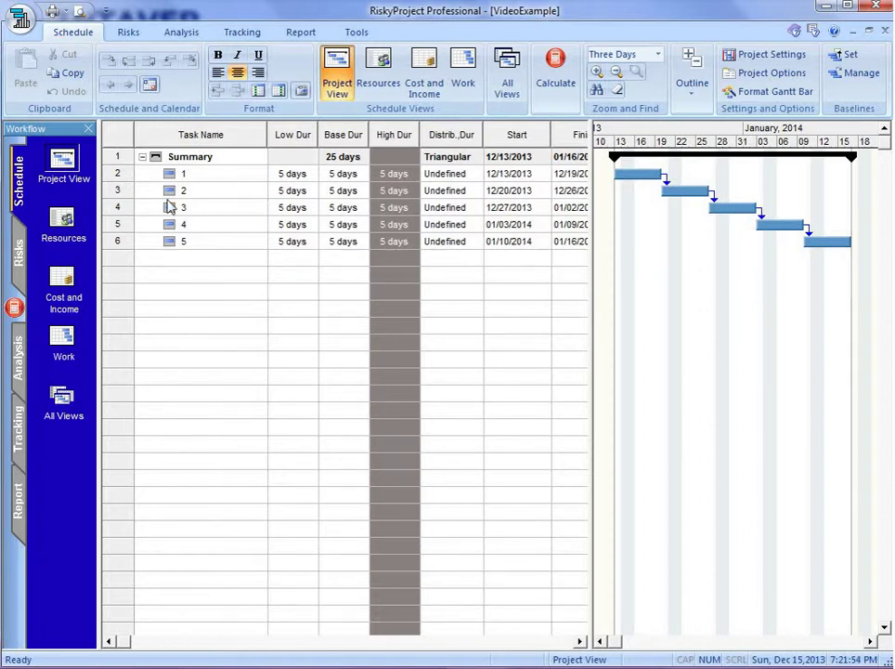
Point out the Low Dur, High Dur and Distrib. Dur columns of the schedule
click(694, 298)
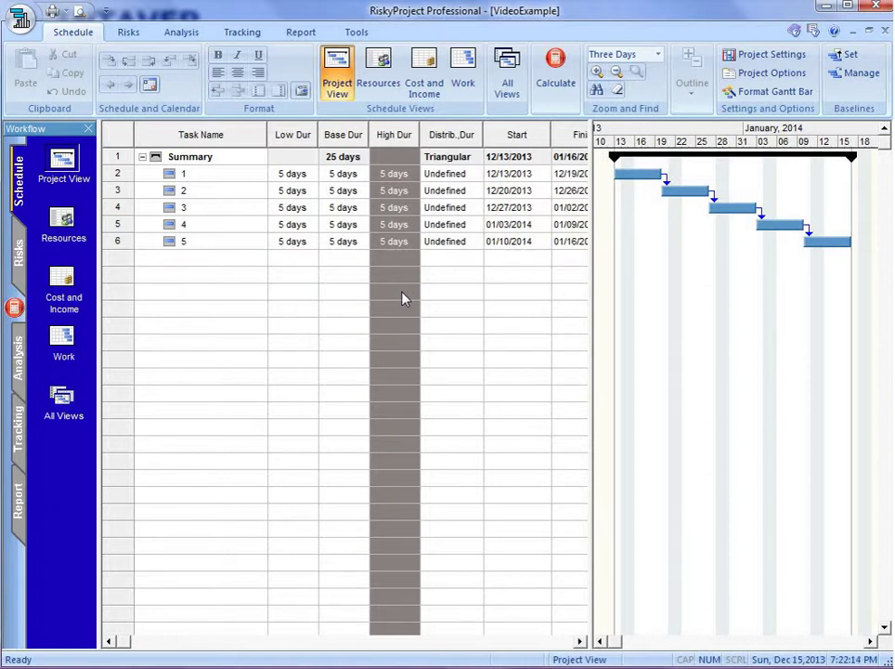
click(300, 137)
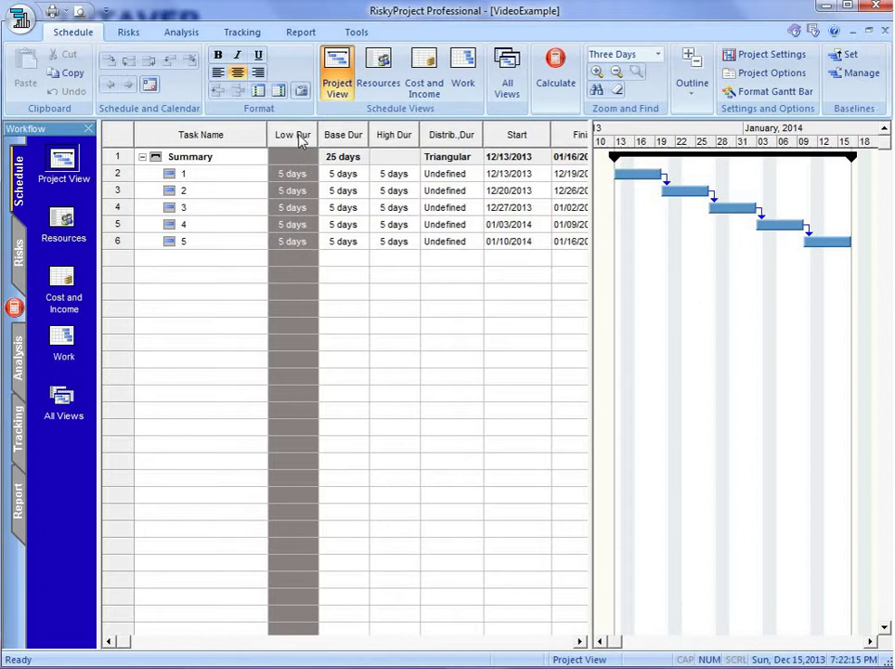
click(389, 137)
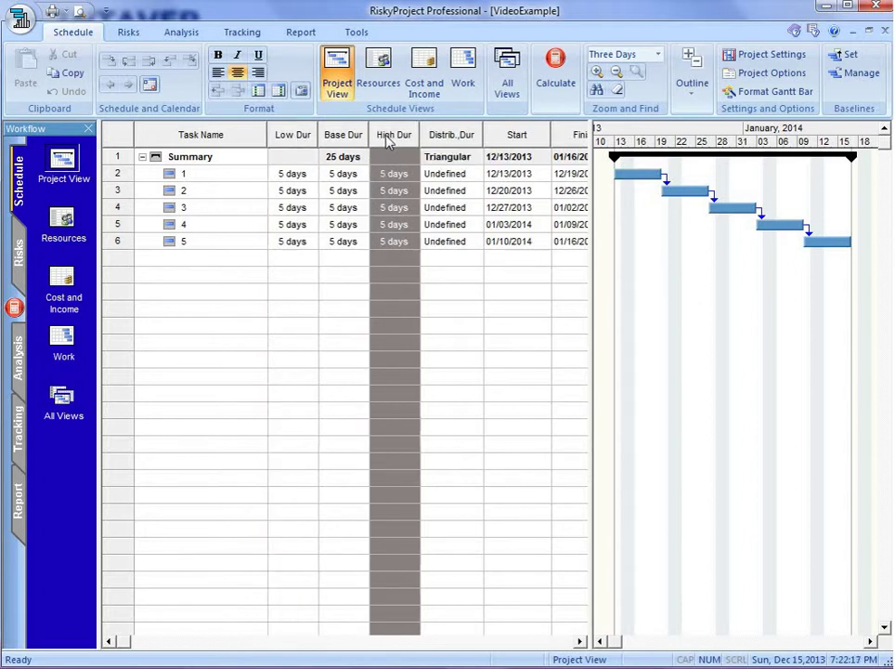
click(442, 137)
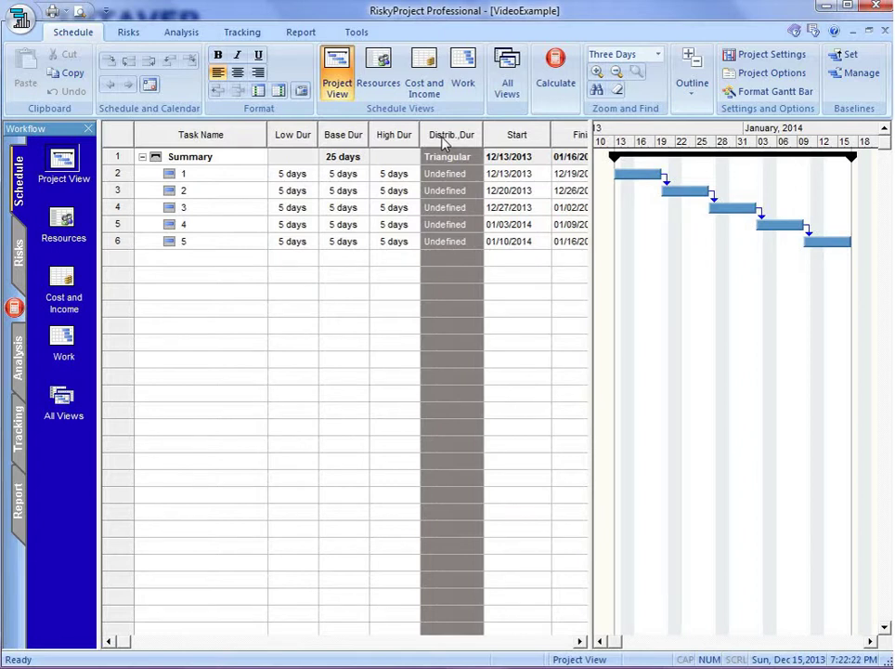
click(288, 294)
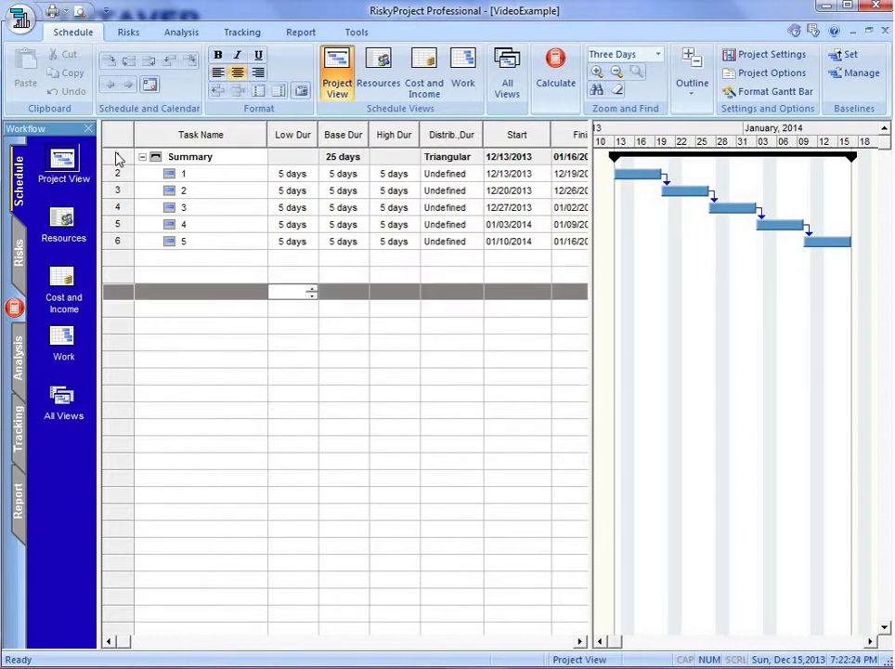
Set task 1's low duration to 4 days and its high duration to 7 days
click(299, 176)
click(313, 177)
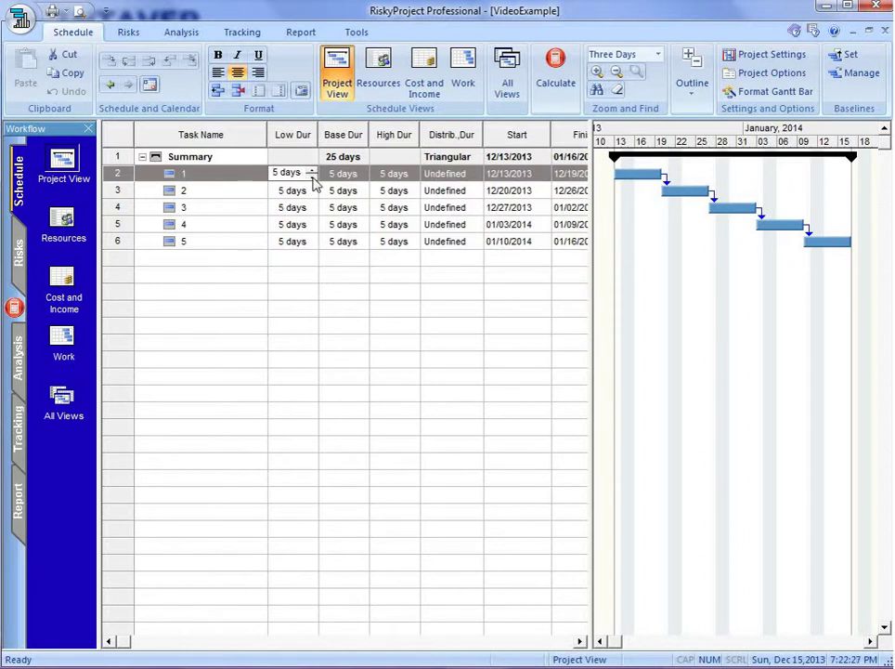
click(404, 177)
click(411, 170)
click(411, 170)
click(402, 191)
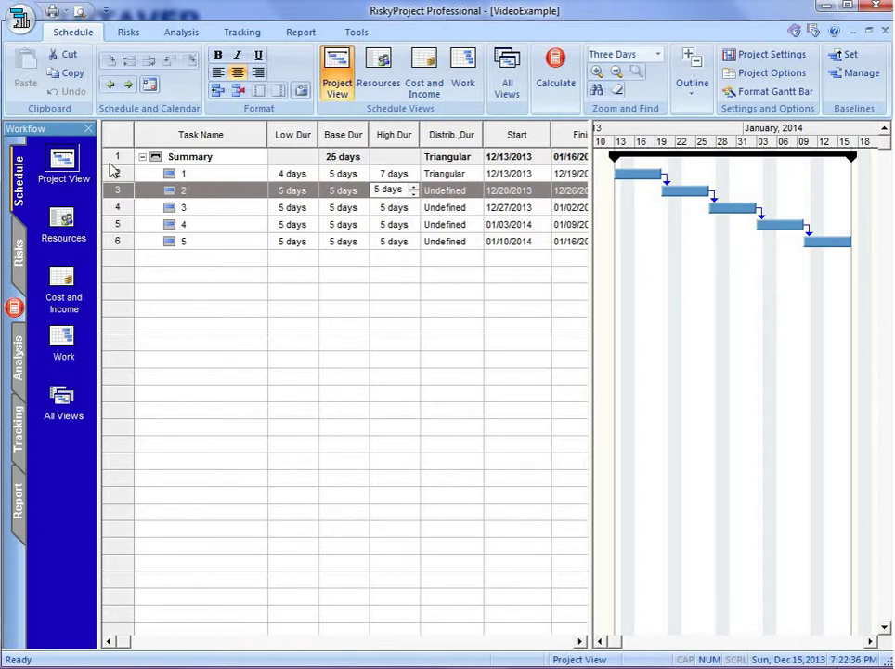
drag(117, 174, 119, 255)
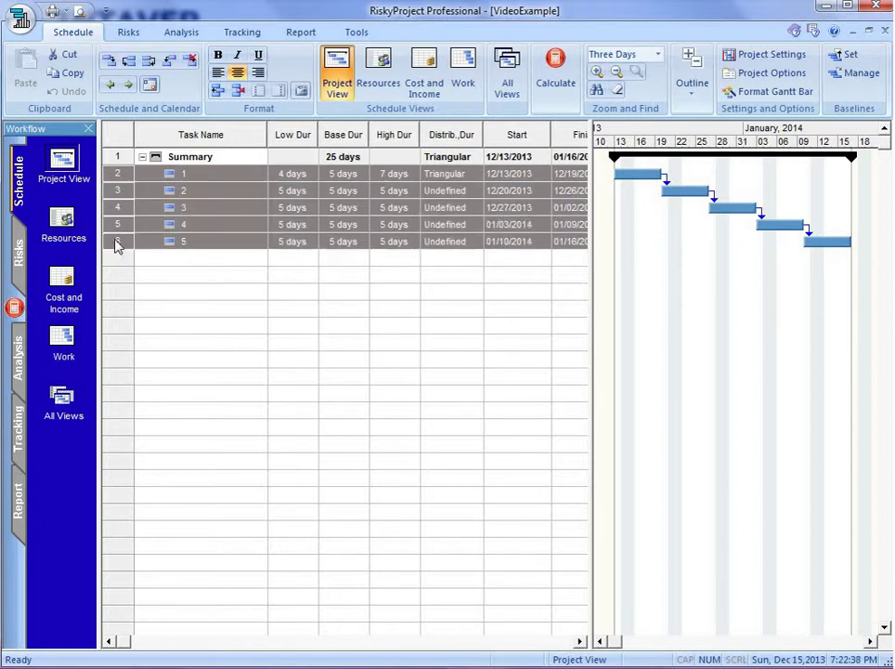
Give all five tasks Triangular durations using coefficients 0.8 (4 days low) and 1.5 (7.5 days high)
right_click(115, 242)
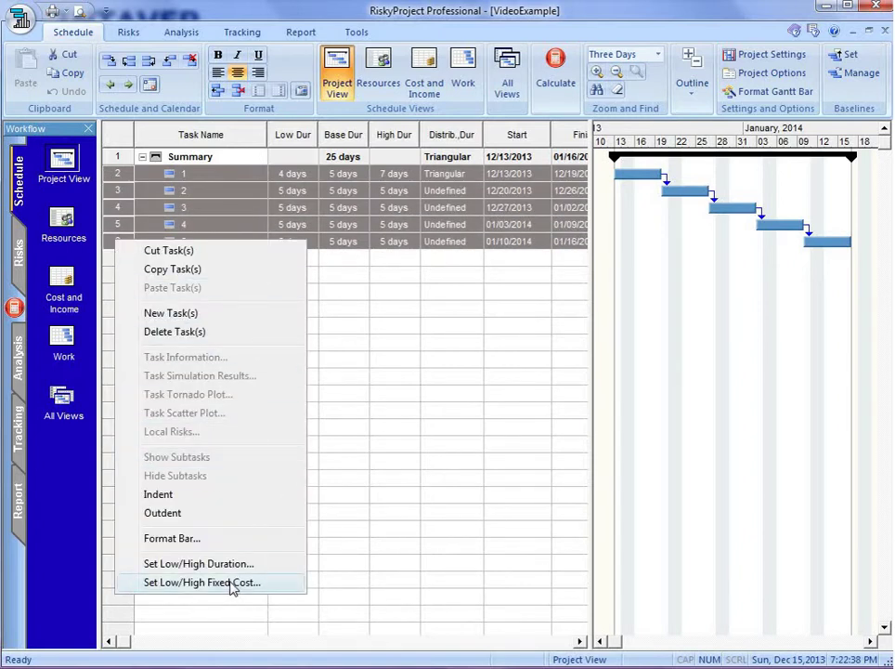
click(198, 564)
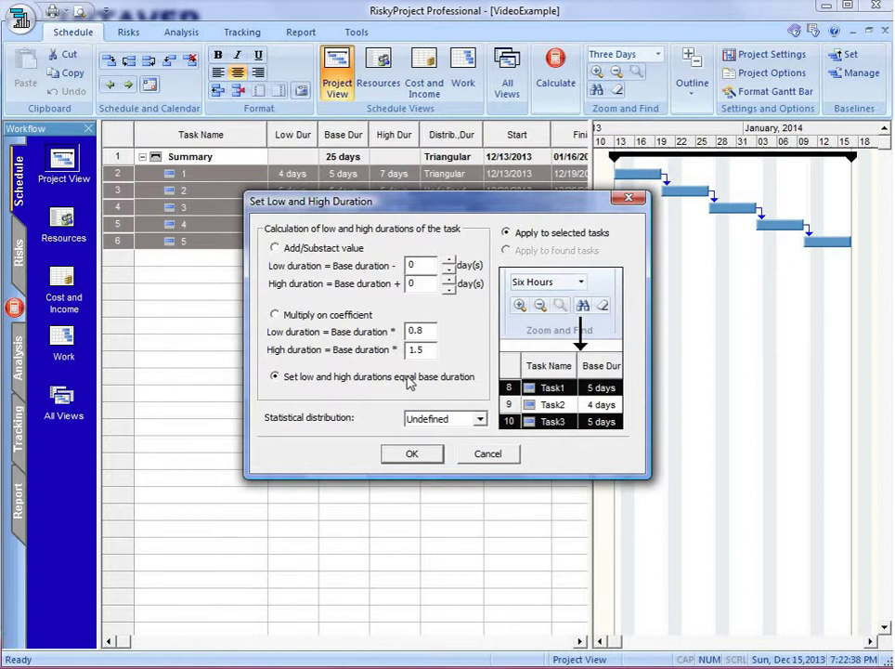
click(279, 315)
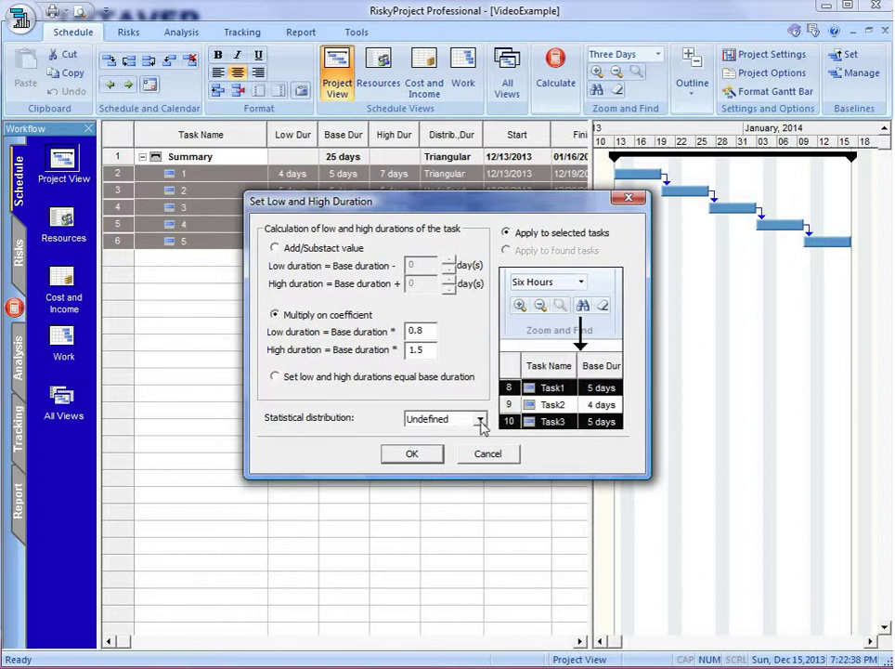
click(481, 419)
click(464, 459)
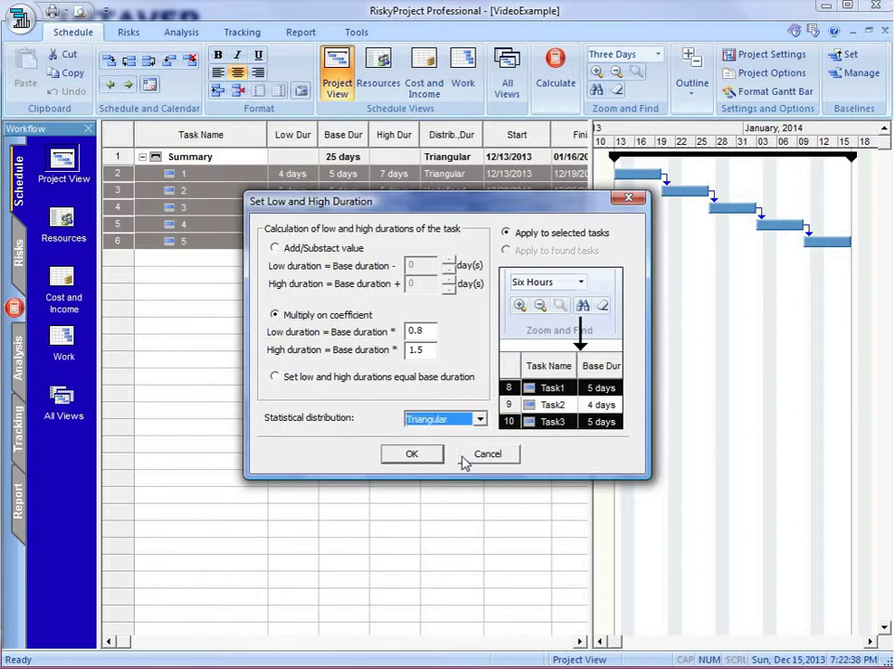
click(412, 455)
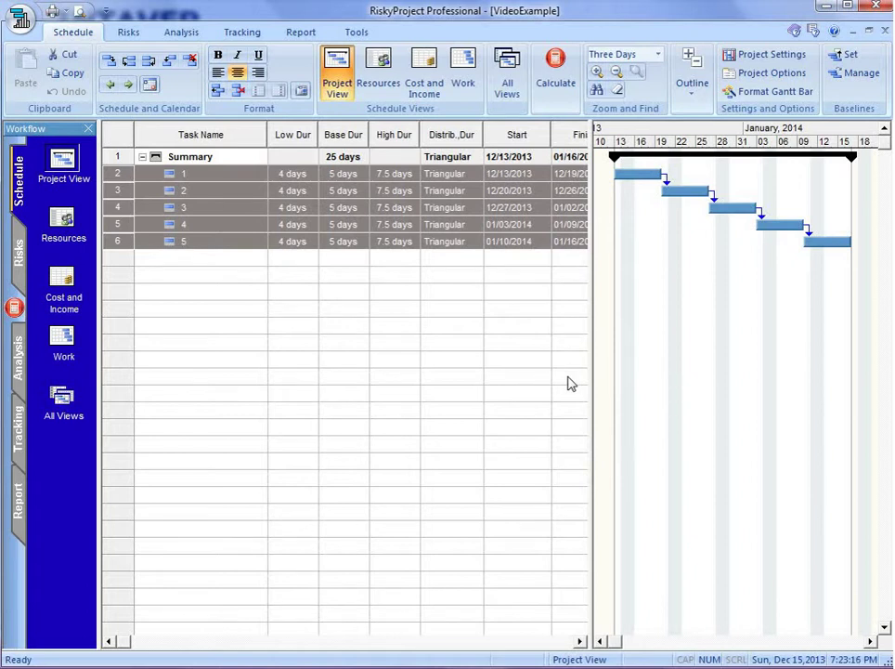
Change task 4 to a 3-day low and 9.5-day high duration
click(342, 292)
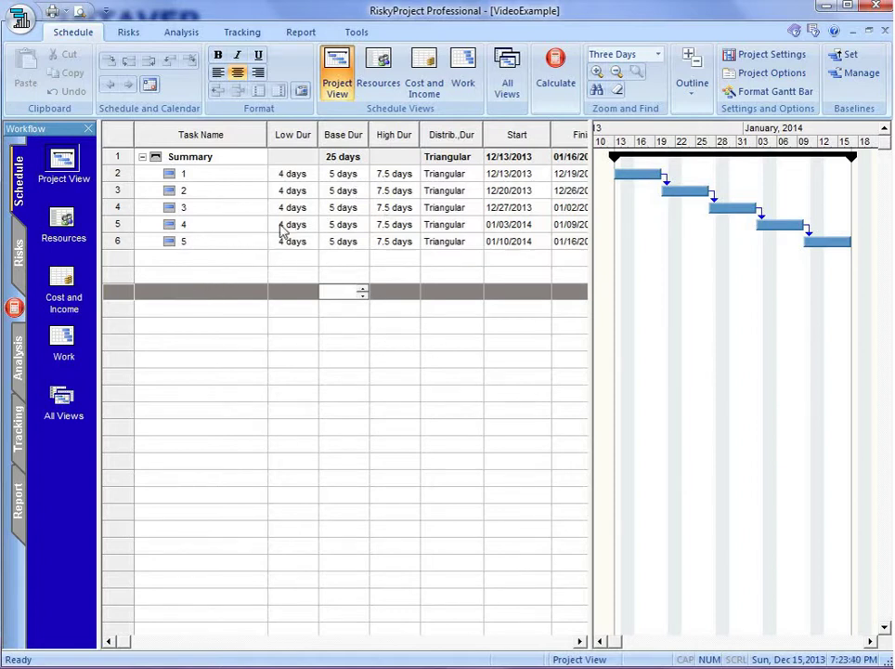
click(293, 224)
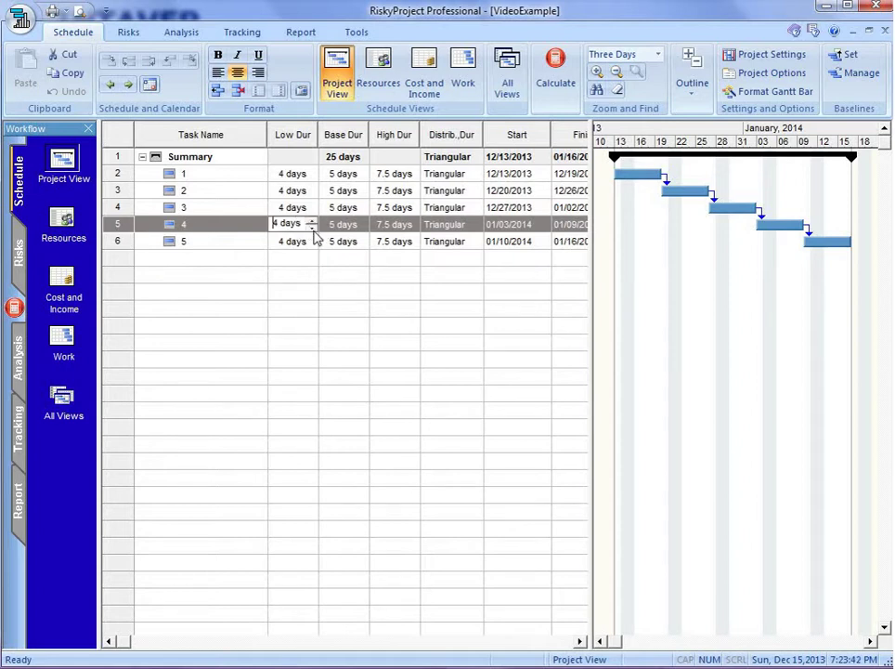
click(312, 227)
click(409, 225)
click(413, 223)
click(413, 223)
click(391, 257)
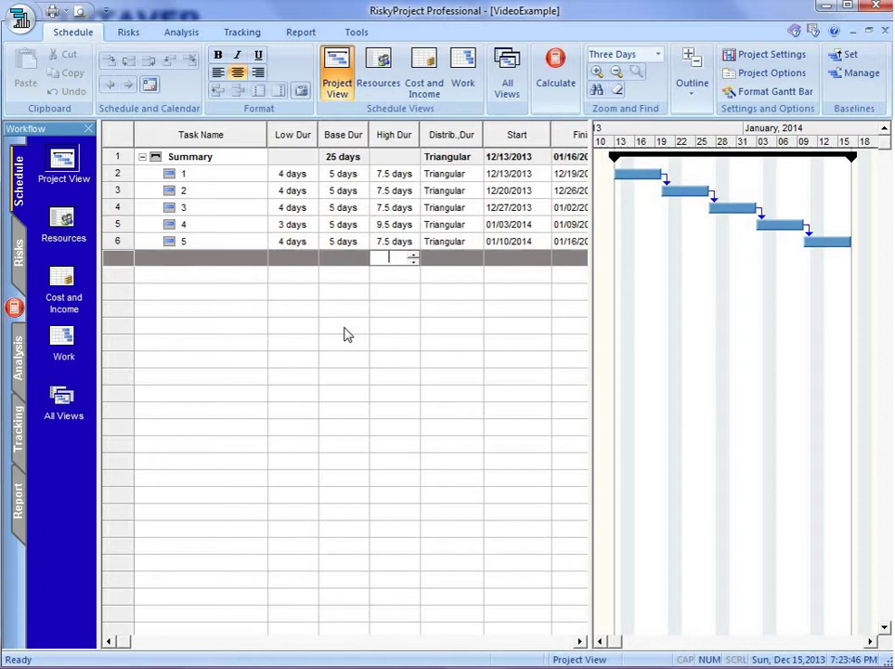
Run the Monte Carlo simulation and open the Project Summary showing 25.25, 27.58 and 30.48-day durations
click(561, 79)
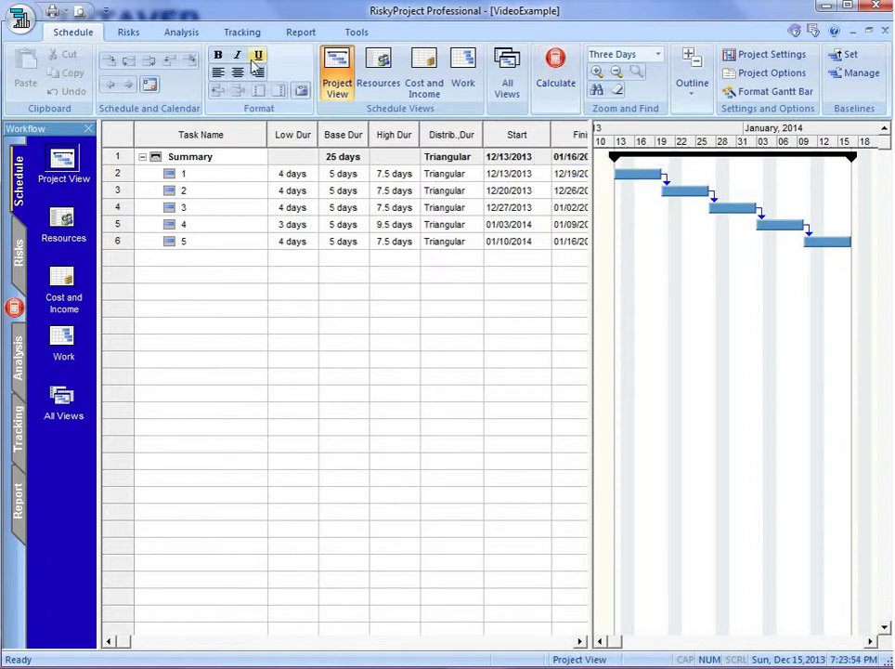
click(194, 36)
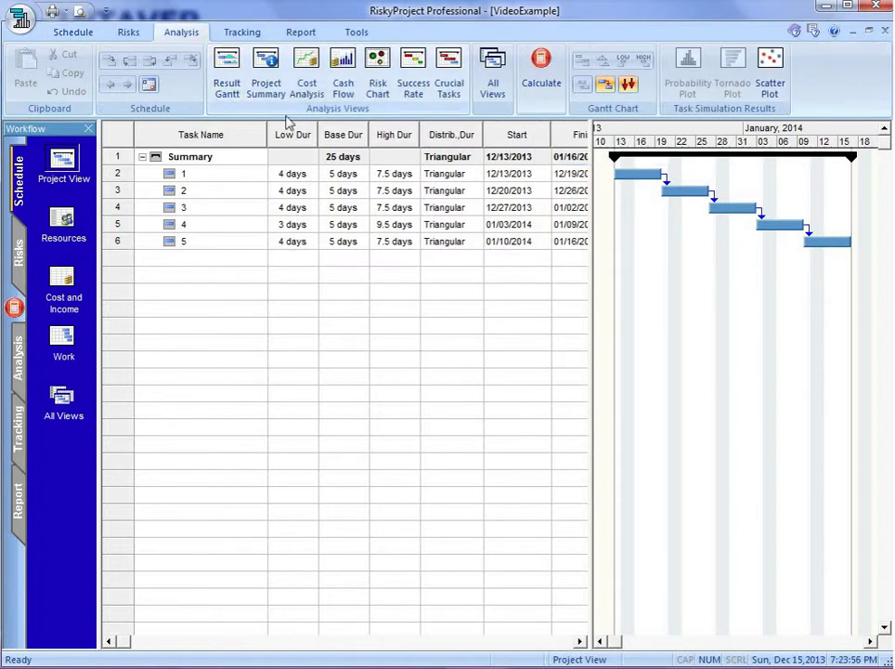
click(265, 65)
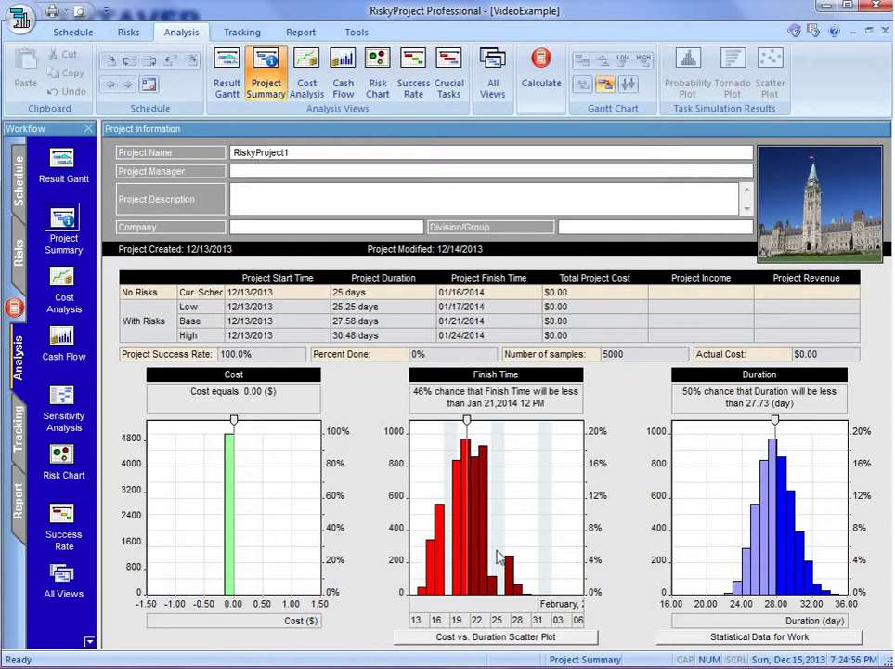
Open the duration results, review Percentiles, Data and Statistics, and slide the marker toward 25 days
double_click(779, 537)
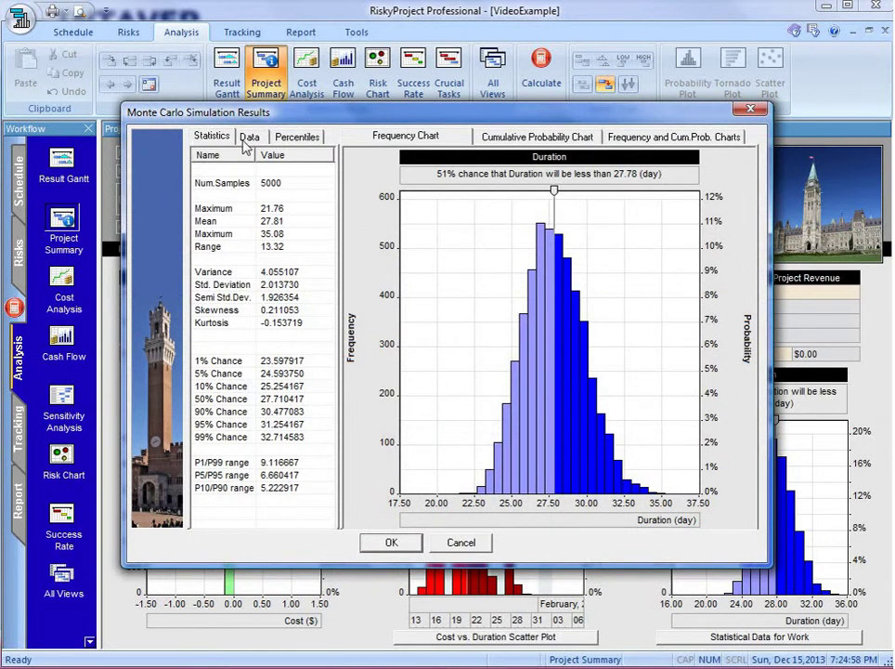
click(299, 138)
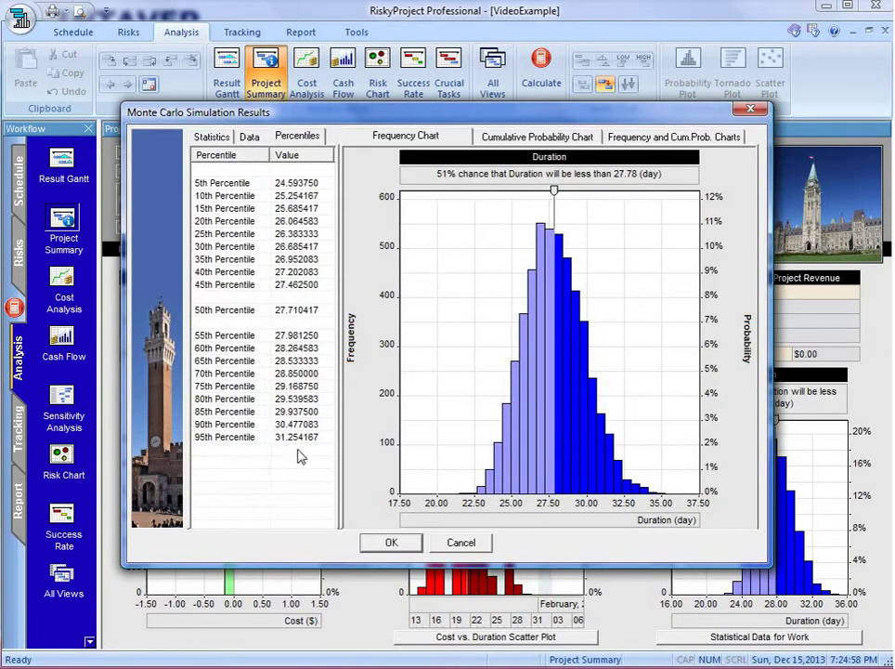
click(249, 136)
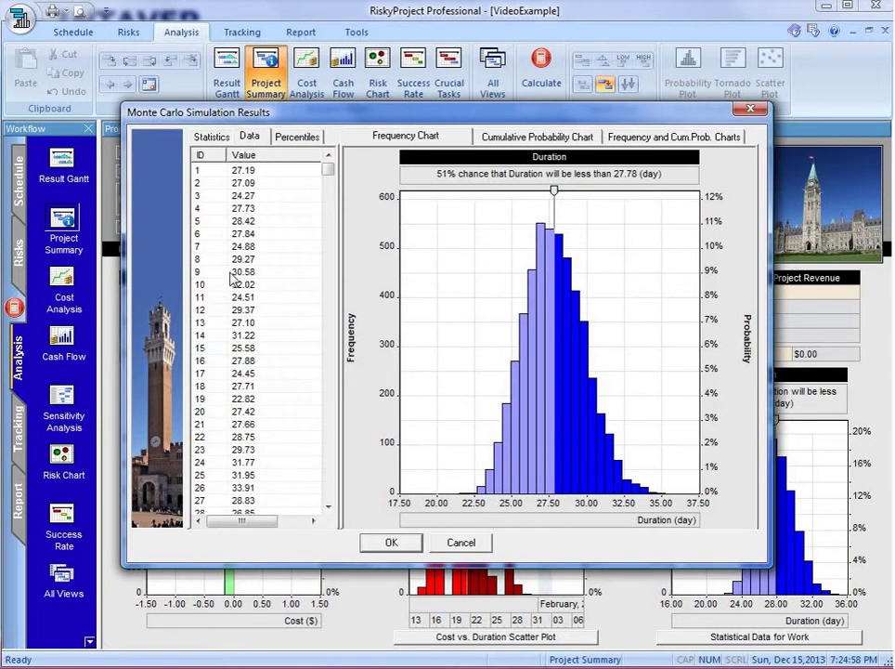
click(209, 137)
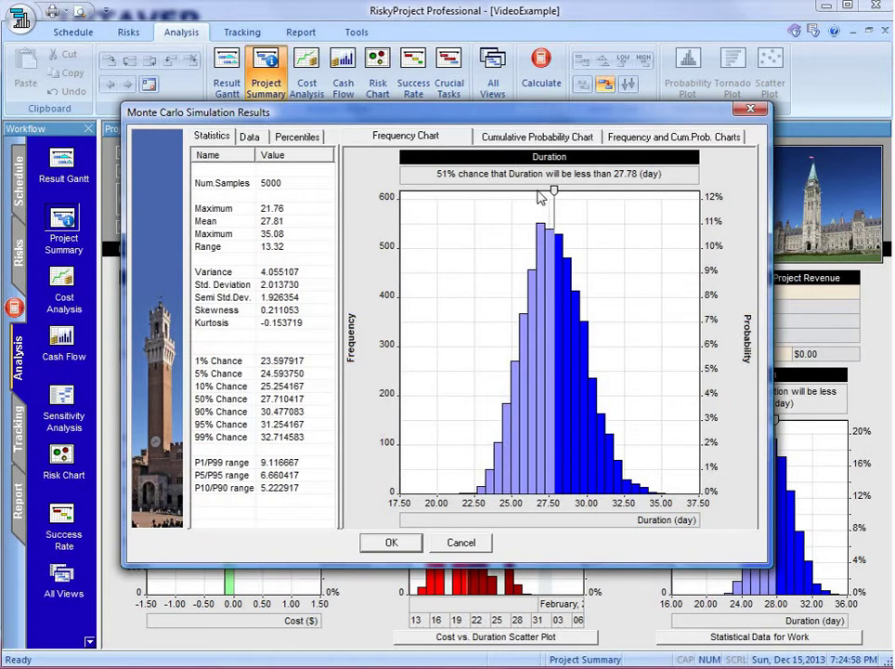
mouse_move(554, 193)
mouse_down()
mouse_move(515, 213)
mouse_move(518, 193)
mouse_move(506, 194)
mouse_move(513, 198)
mouse_up()
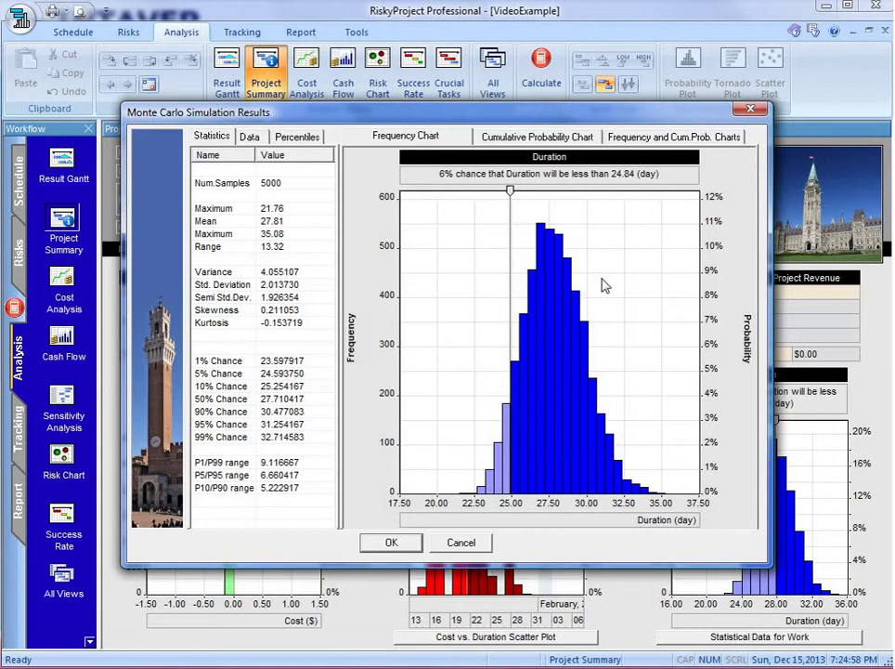
Show the cumulative probability curve, then the combined chart with the marker at 29.59 days (81%)
click(561, 142)
drag(554, 193, 518, 218)
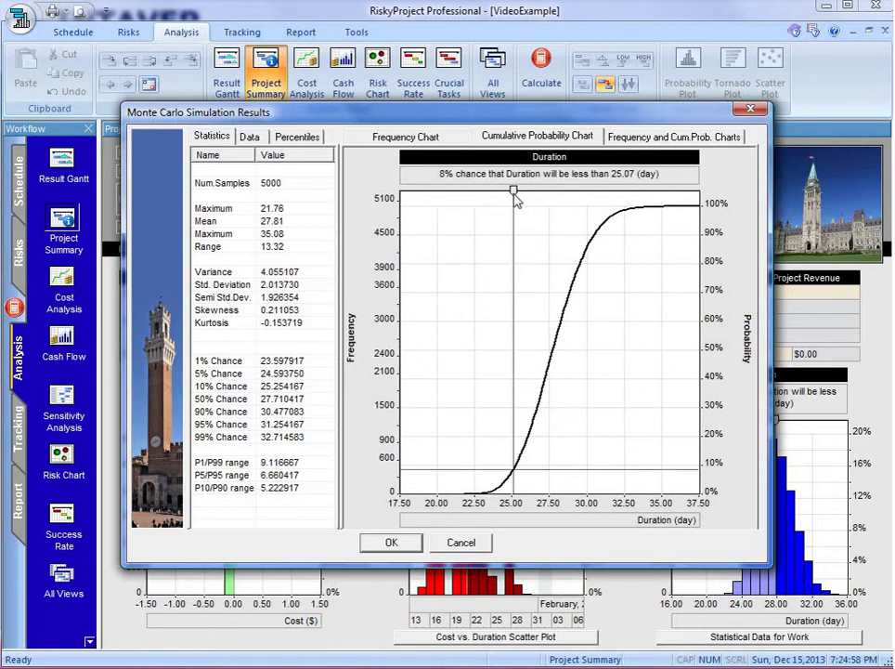
drag(514, 194, 505, 194)
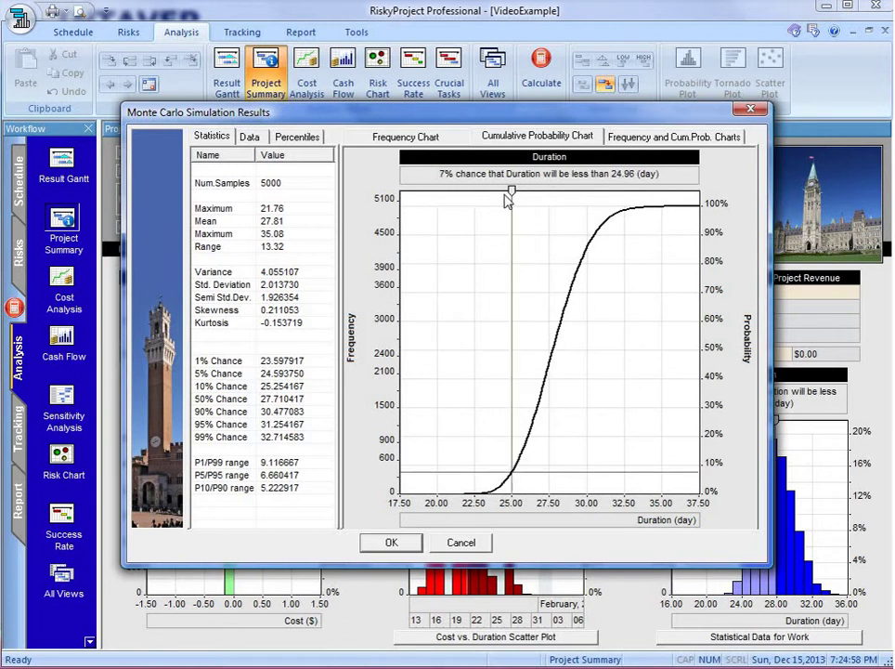
click(673, 137)
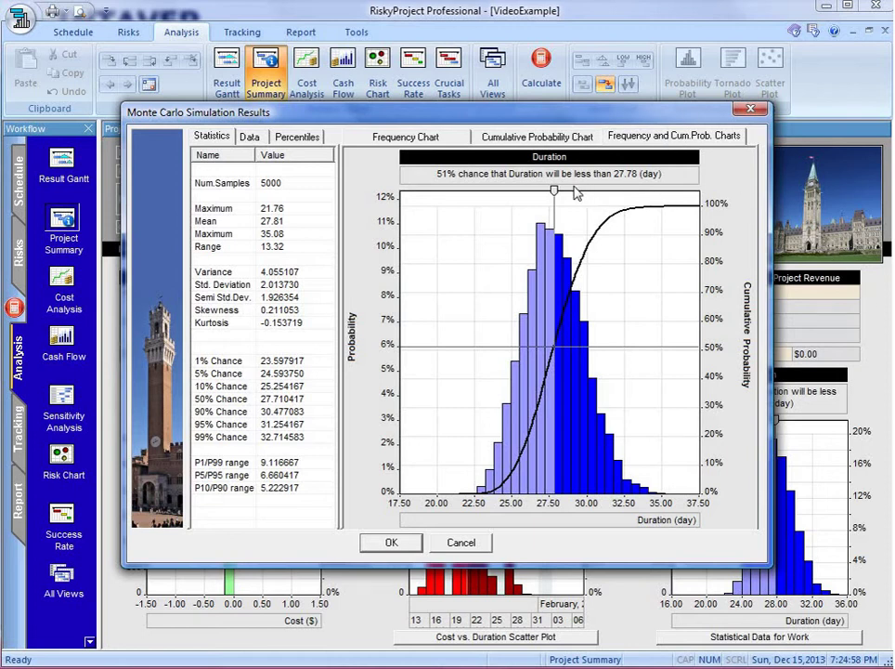
drag(554, 193, 583, 198)
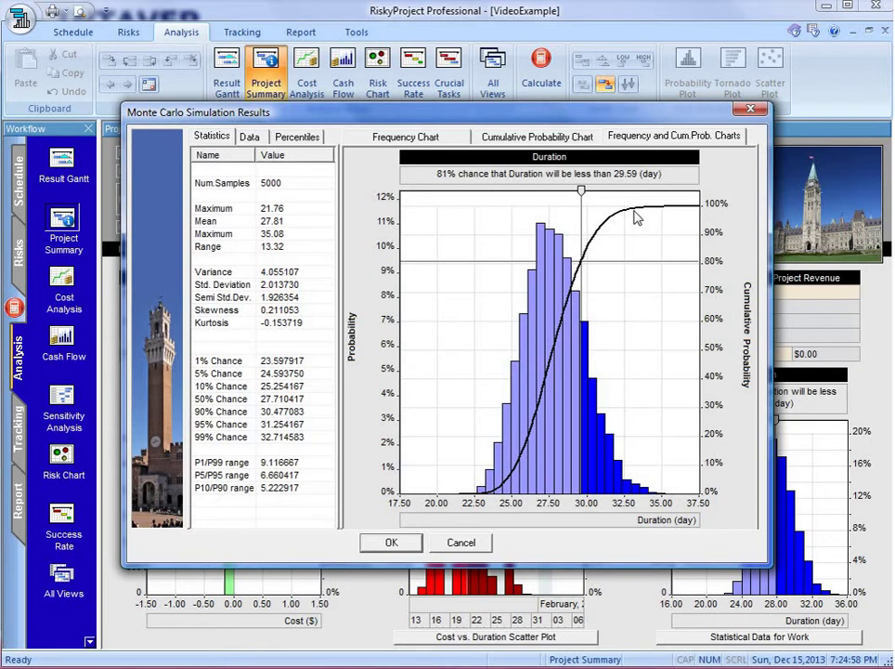
Close the results, check Task 4 tops the sensitivity ranking, then select task 4 in the schedule
click(387, 547)
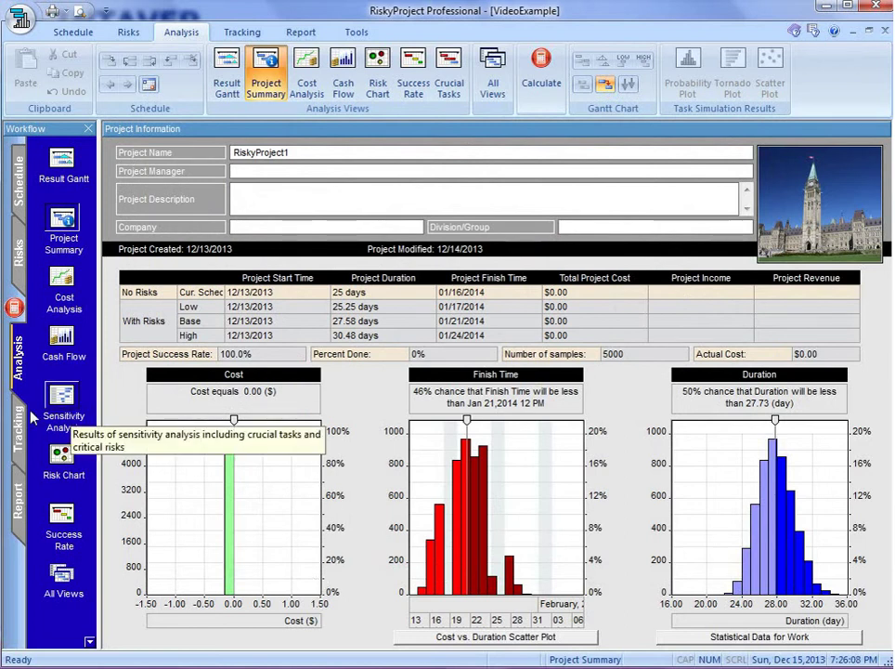
click(63, 401)
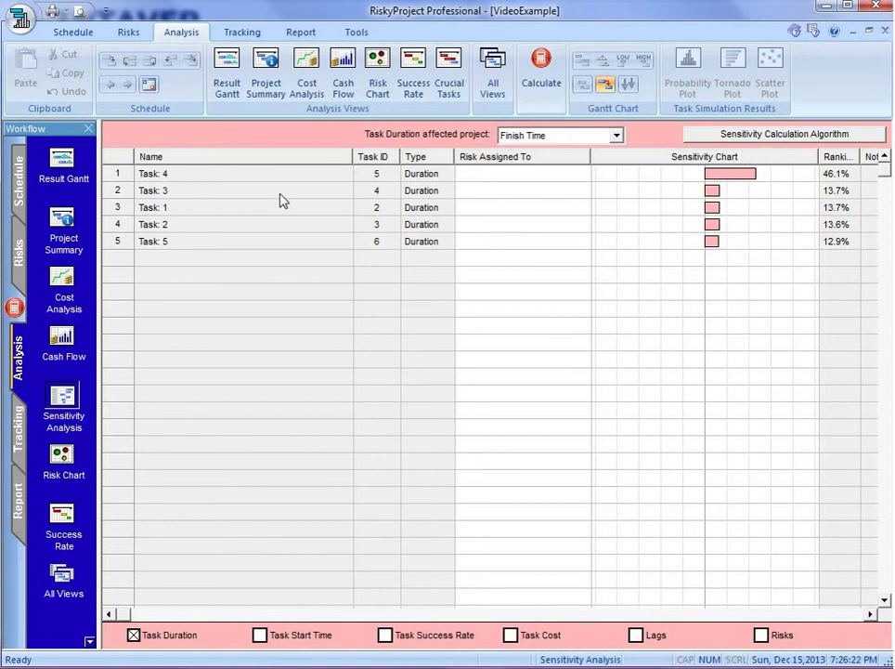
click(117, 176)
click(19, 153)
click(118, 227)
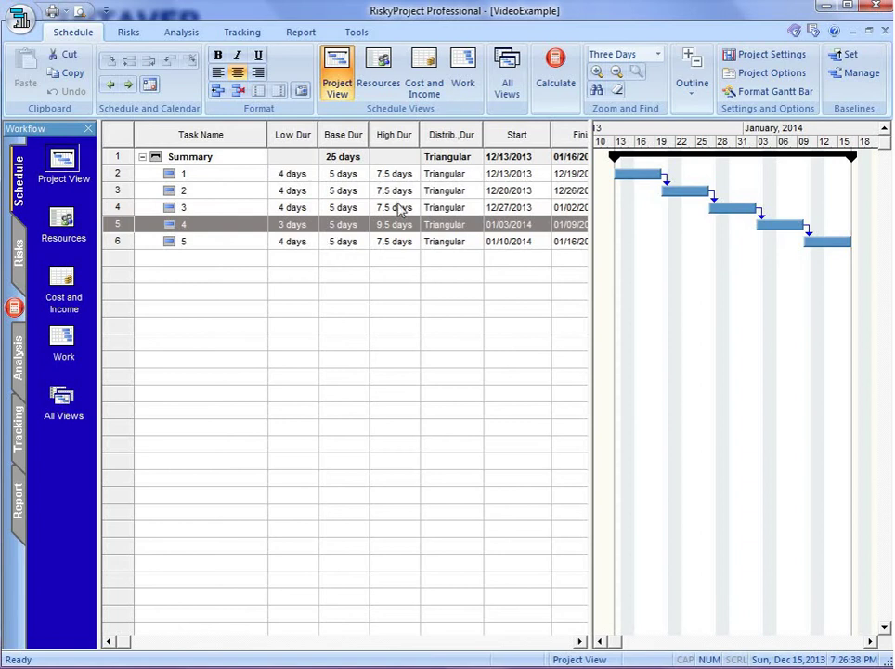
Reopen Sensitivity Analysis and select Task: 4, ranked first at 46.1%
click(18, 349)
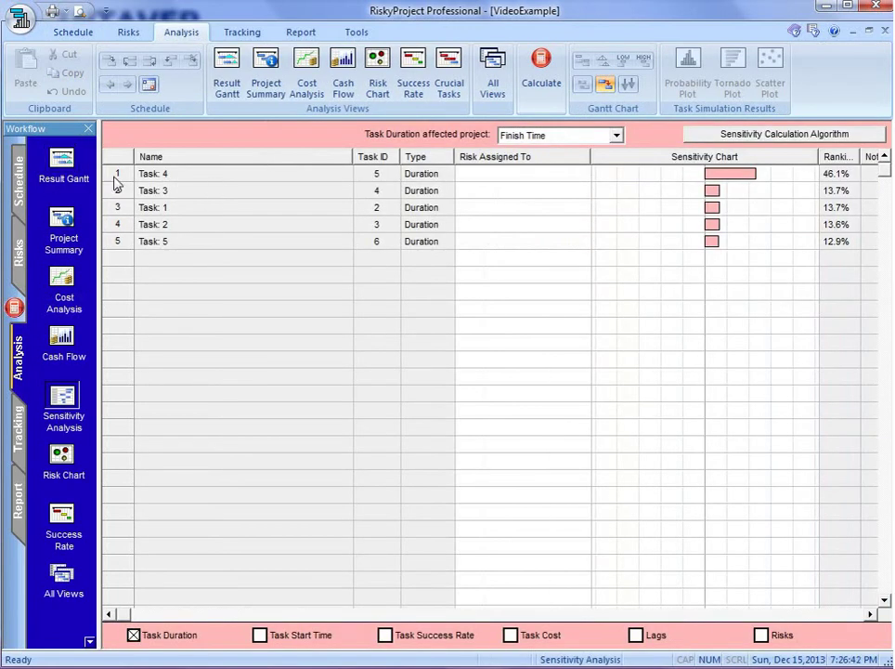
click(116, 177)
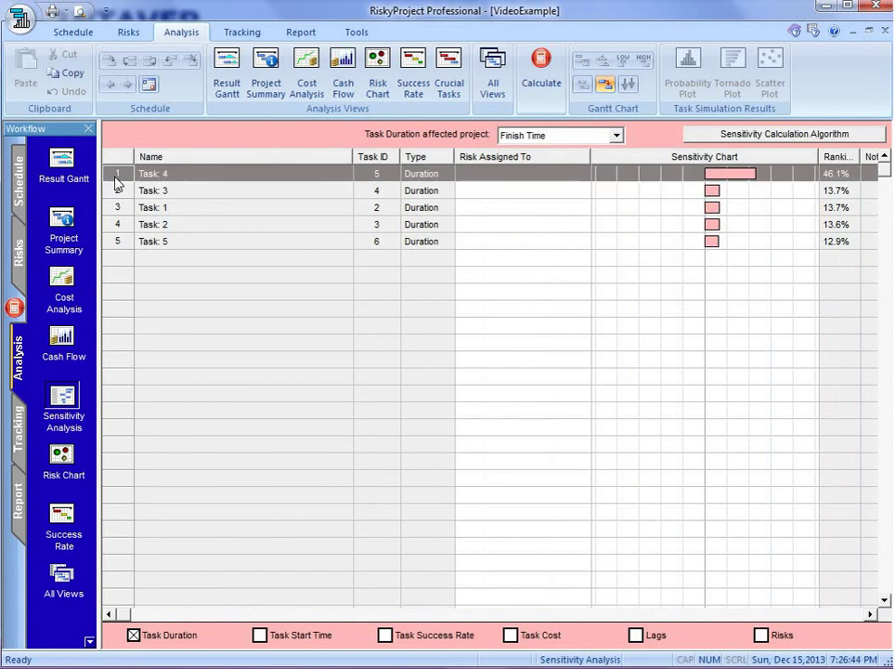